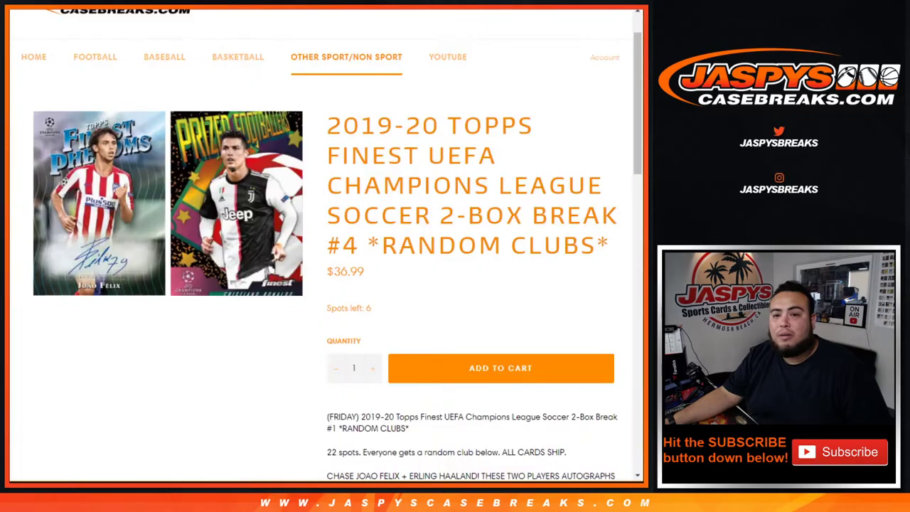
Step: Check the break number in the spreadsheet's title against the product page
key(ctrl+Tab)
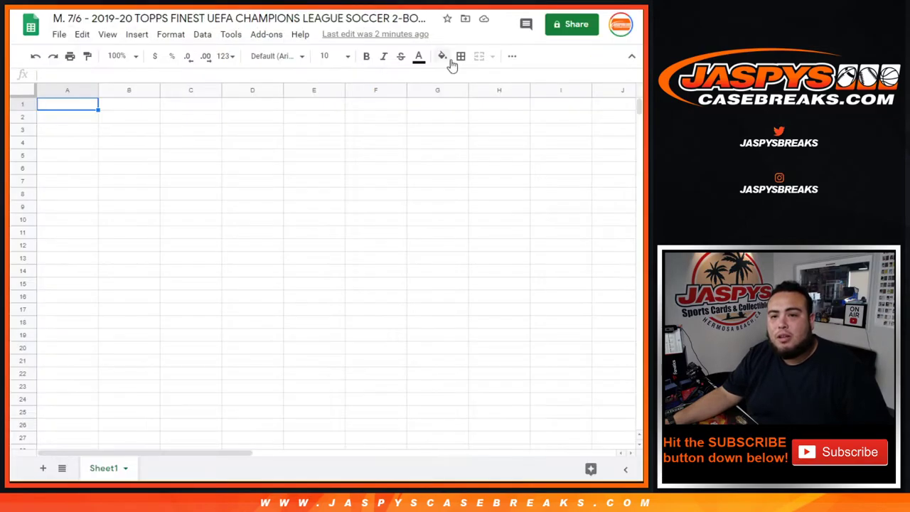
drag(419, 18, 438, 21)
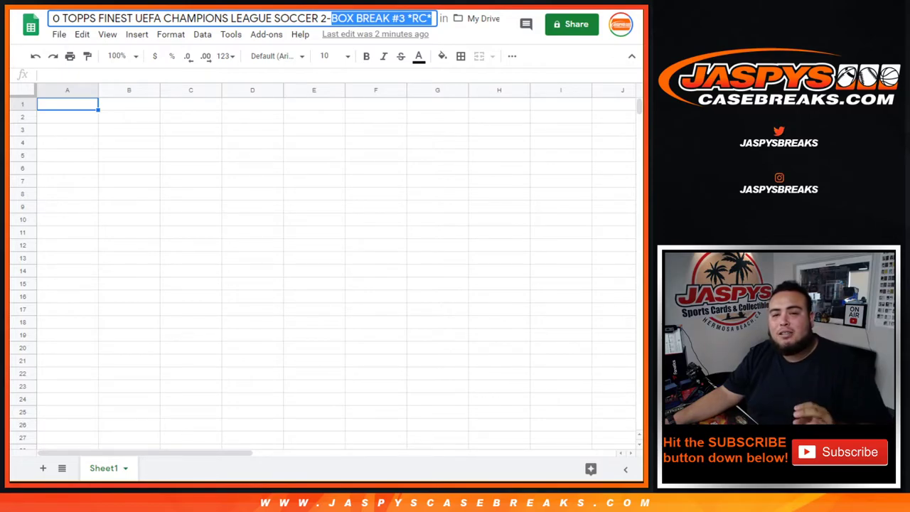
key(ctrl+Tab)
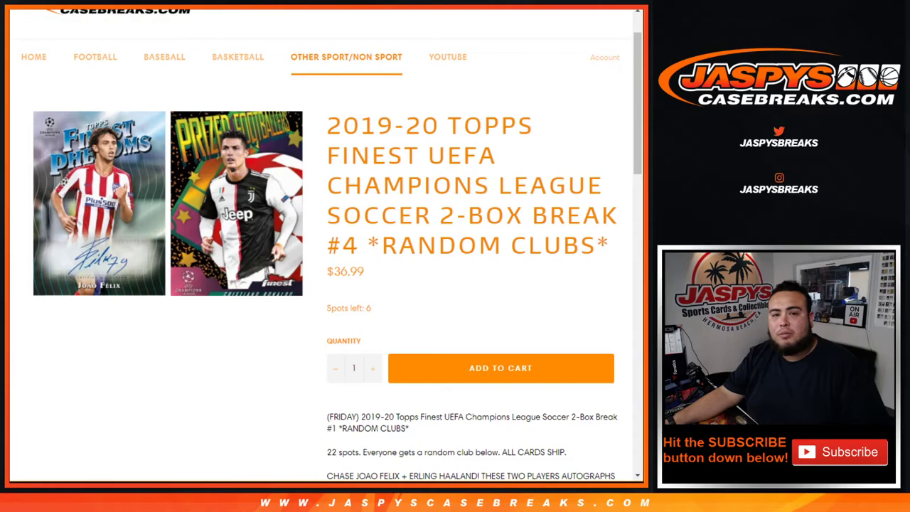
Step: Review the product page's break description and the full list of clubs from Atalanta B.C. + Club Brugge to Valencia CF
scroll(426, 185, down, 1)
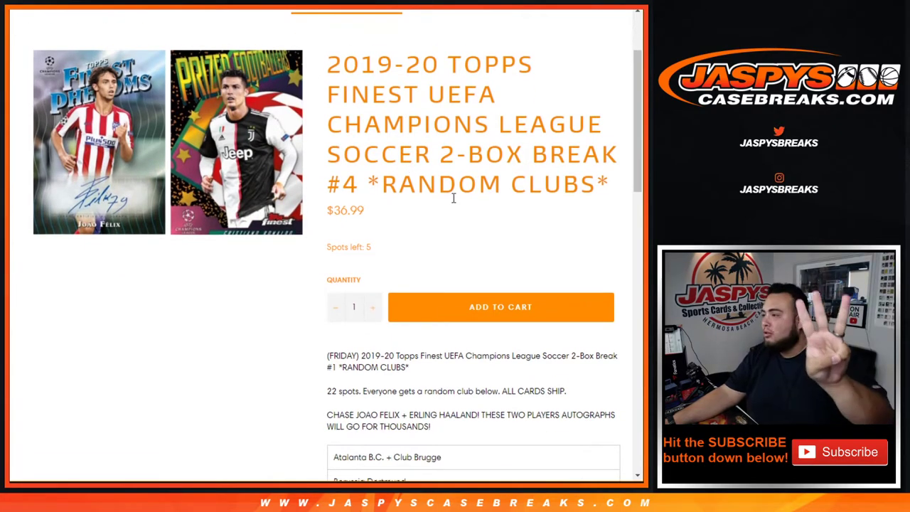
scroll(452, 198, down, 4)
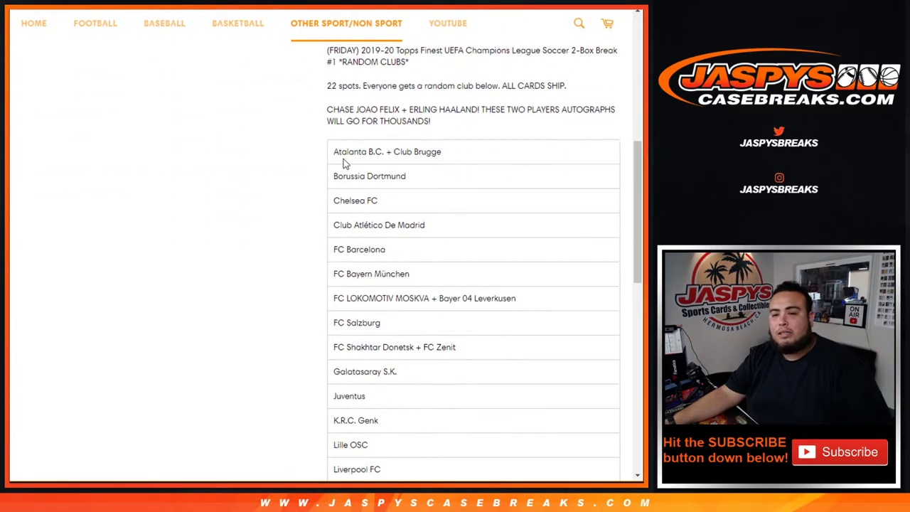
drag(317, 148, 583, 145)
click(583, 145)
drag(319, 172, 457, 186)
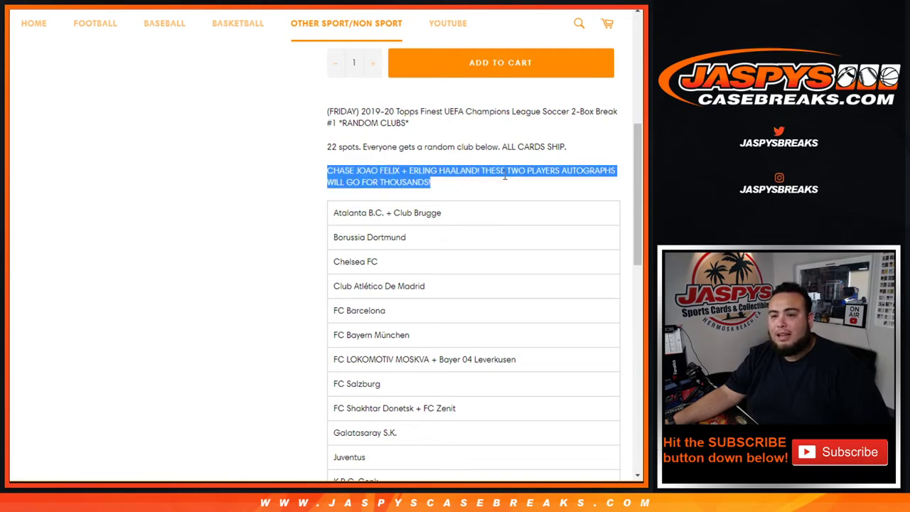
drag(486, 172, 602, 185)
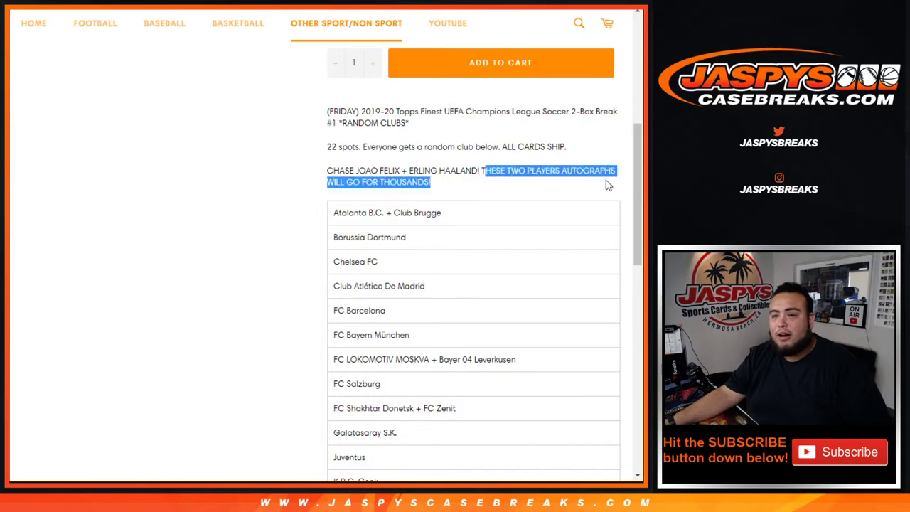
click(497, 205)
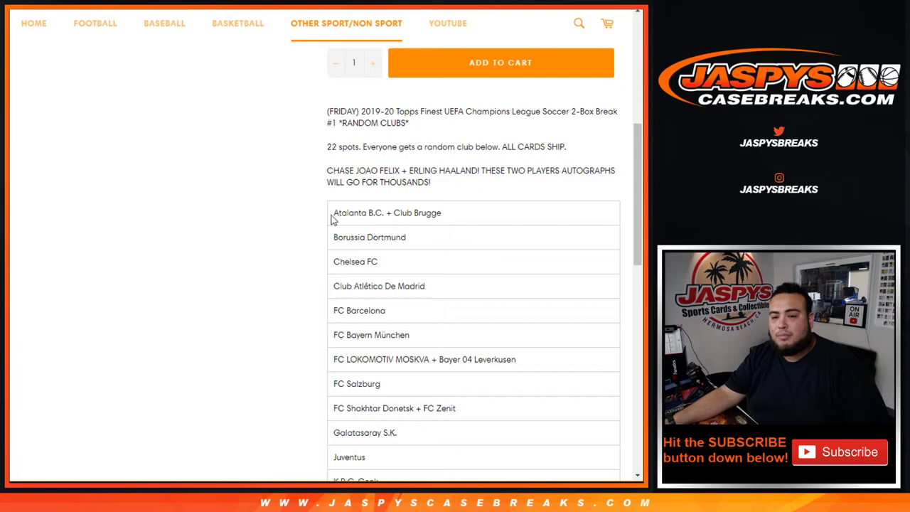
drag(323, 215, 438, 361)
scroll(445, 229, down, 5)
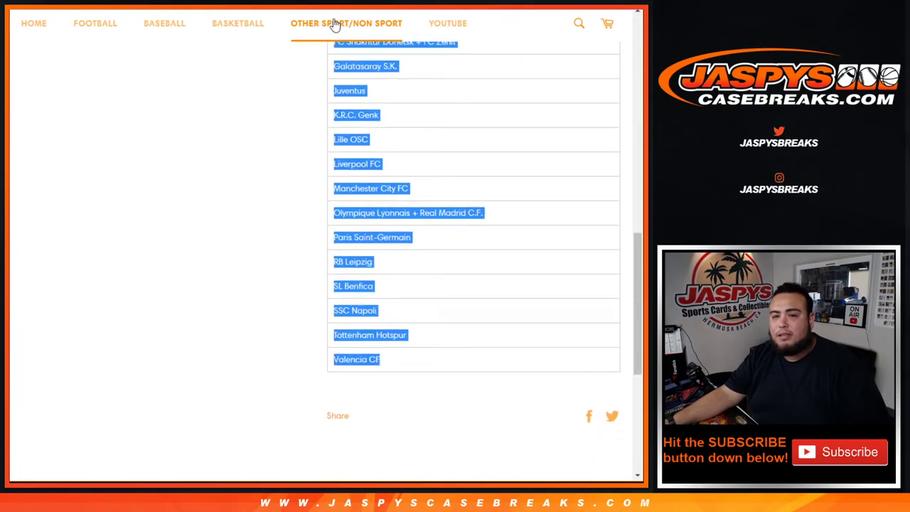
Step: Switch to the RANDOM.ORG Dice Roller and roll two virtual dice
key(ctrl+Tab)
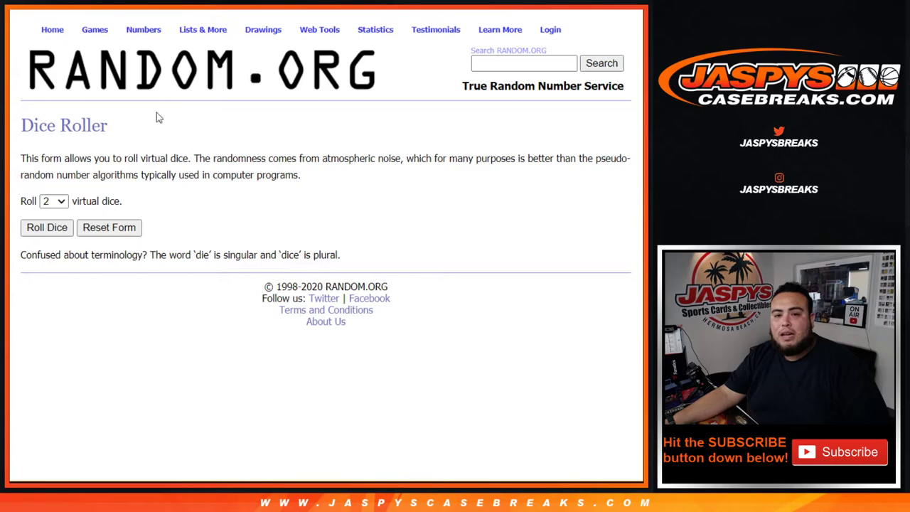
click(50, 228)
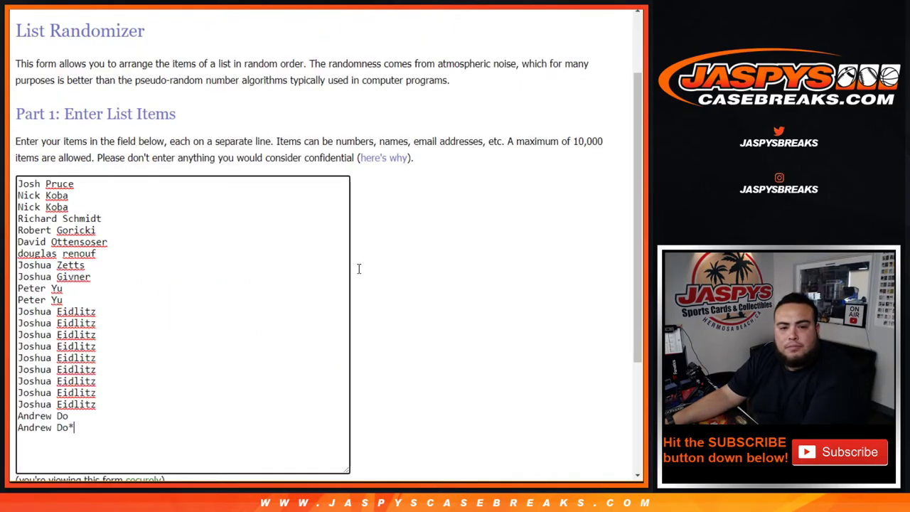
Step: Randomize the list of customer names six times in the List Randomizer and check the randomization count
scroll(359, 266, down, 5)
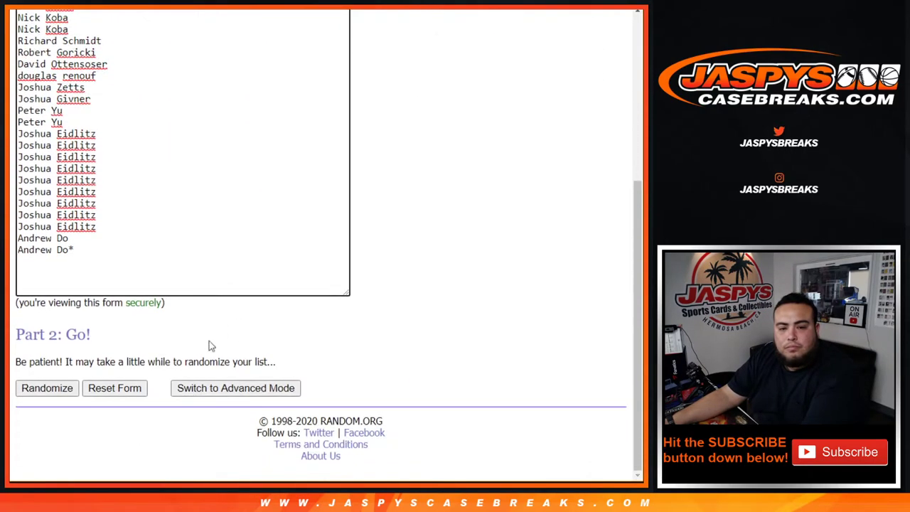
click(60, 386)
scroll(45, 387, down, 2)
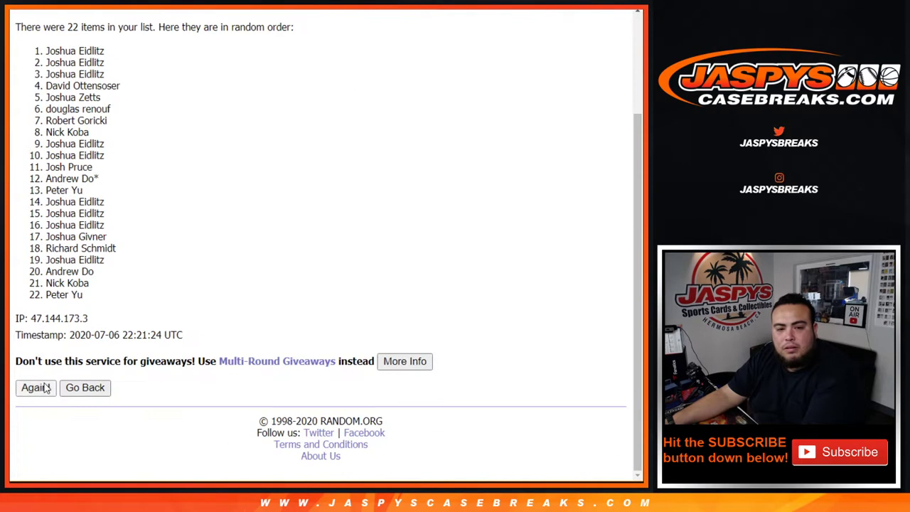
click(45, 387)
scroll(45, 388, down, 5)
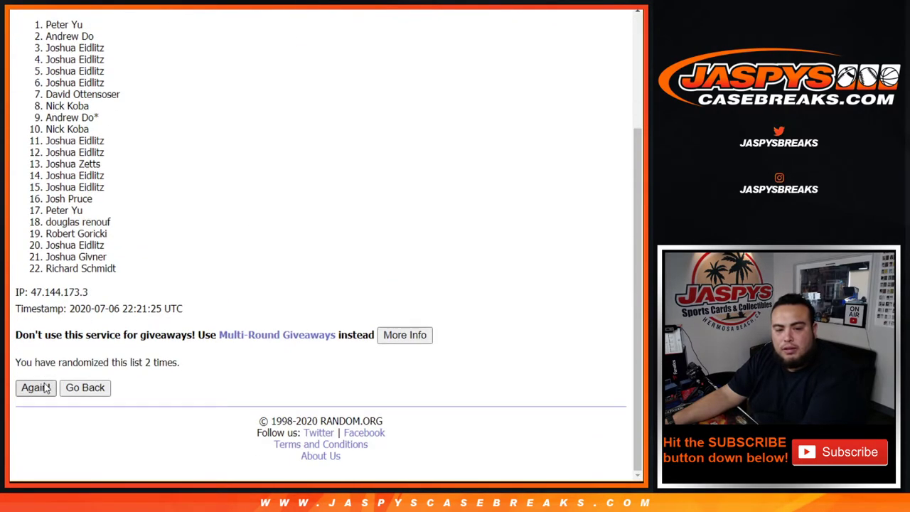
click(45, 387)
click(45, 387)
scroll(45, 388, down, 5)
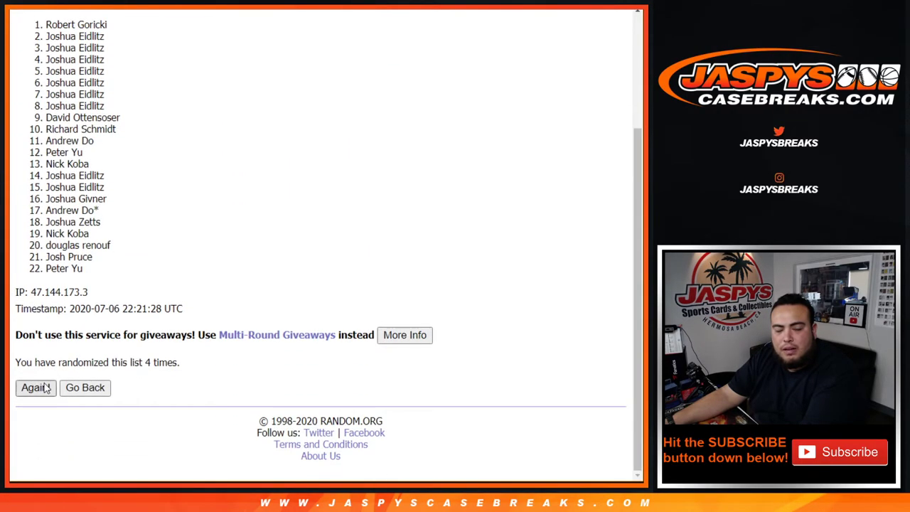
click(45, 387)
scroll(45, 387, down, 5)
key(ctrl+Tab)
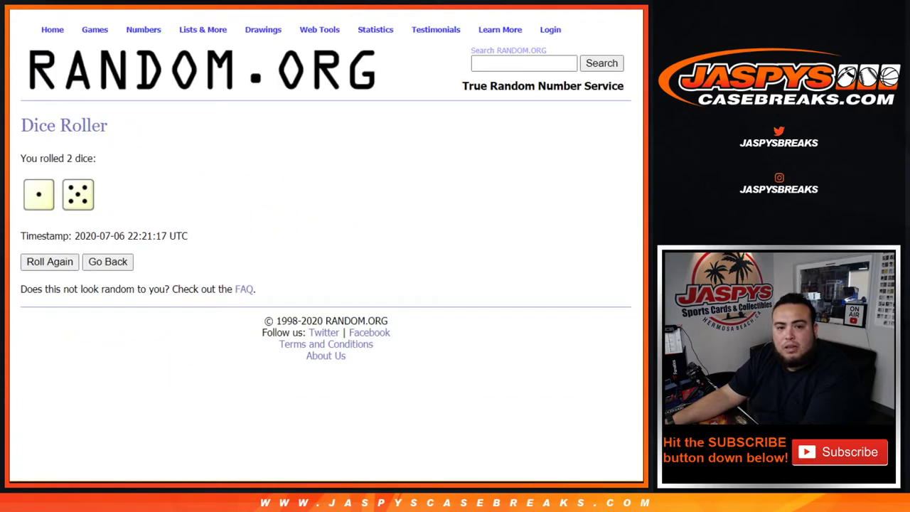
key(ctrl+shift+Tab)
click(39, 387)
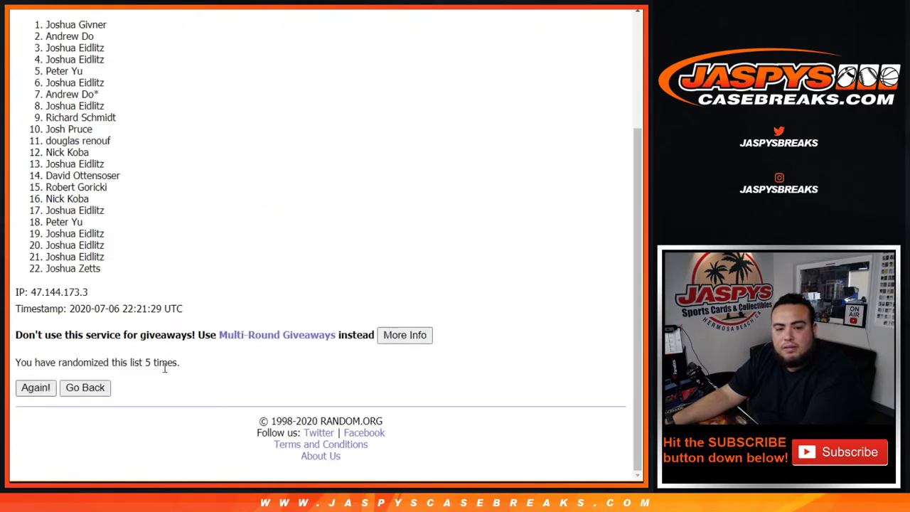
mouse_move(158, 363)
mouse_down()
mouse_move(191, 361)
mouse_move(143, 362)
mouse_up()
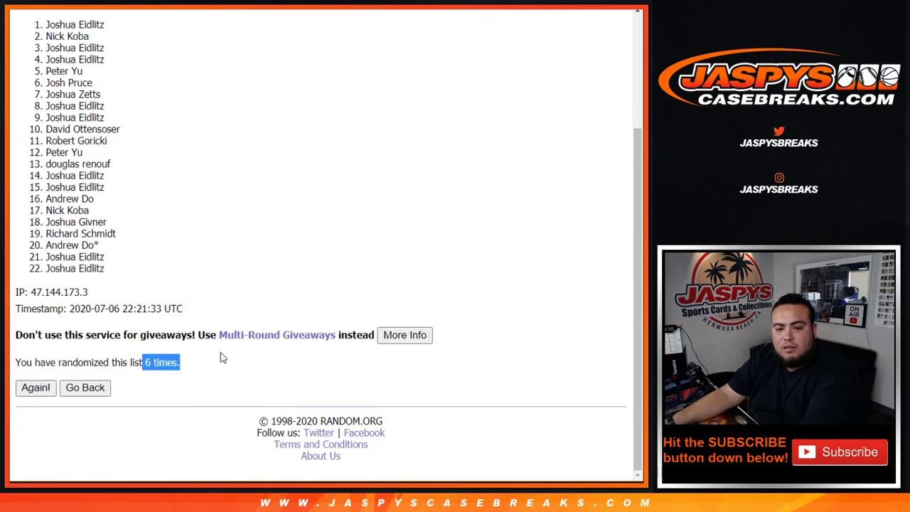
Step: Copy all 22 randomized customer names into column A of the Google Sheets spreadsheet, starting at A1
scroll(213, 320, up, 3)
drag(29, 179, 129, 270)
key(ctrl+c)
scroll(135, 199, down, 3)
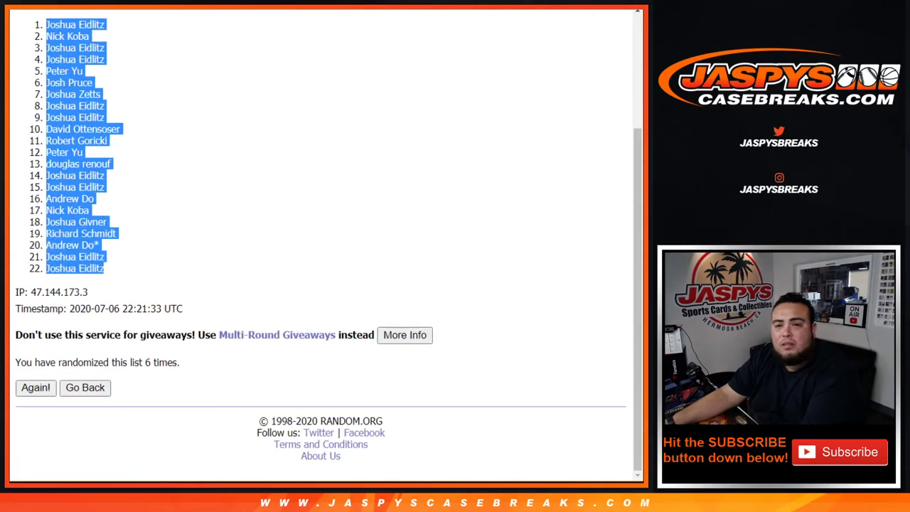
key(alt+Tab)
key(ctrl+v)
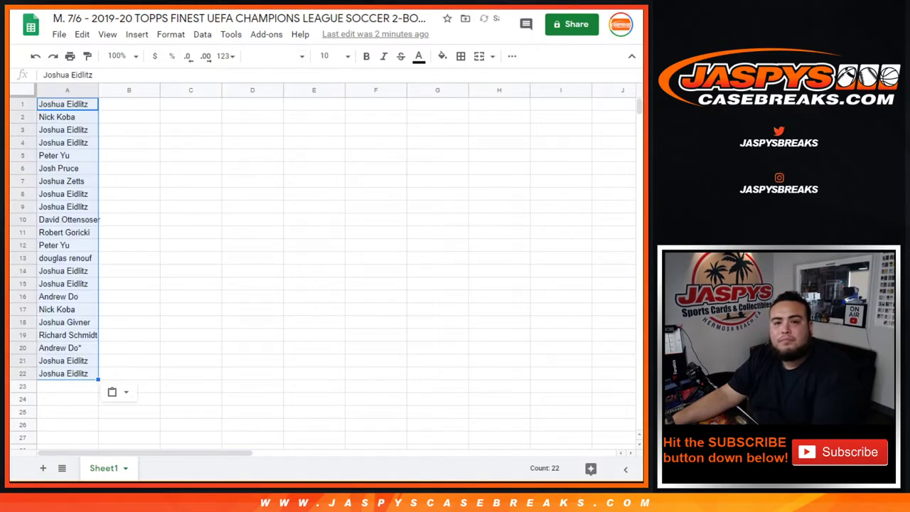
Step: Randomize the list of clubs six times in RANDOM.ORG's List Randomizer and check the randomization count
key(alt+Tab)
key(alt+Tab)
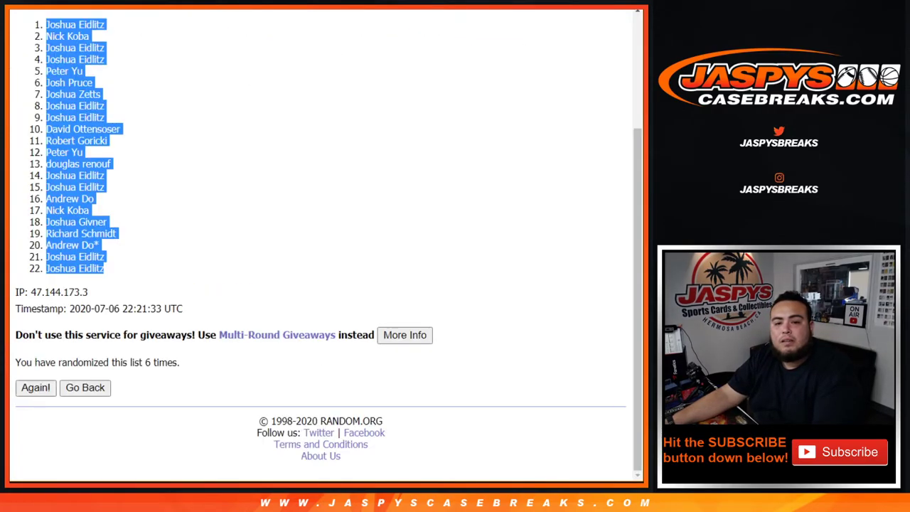
key(alt+Tab)
scroll(219, 101, down, 3)
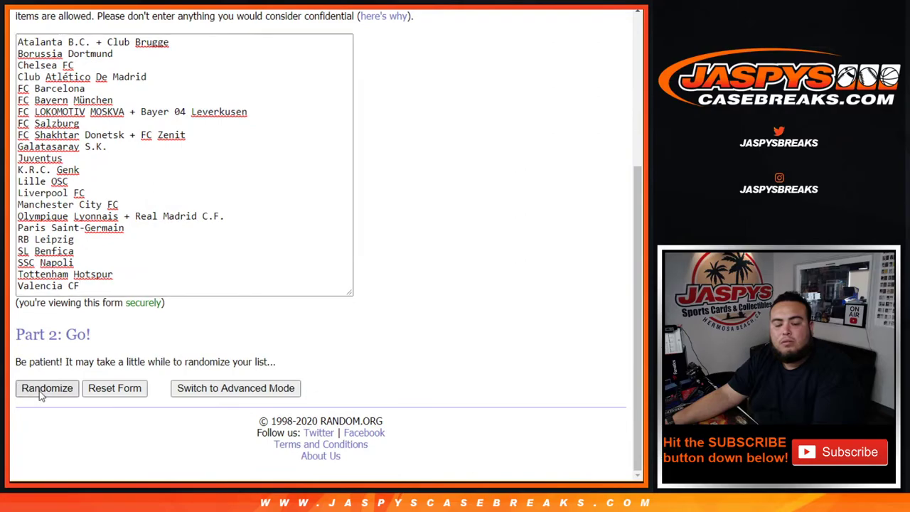
click(40, 389)
scroll(40, 390, down, 2)
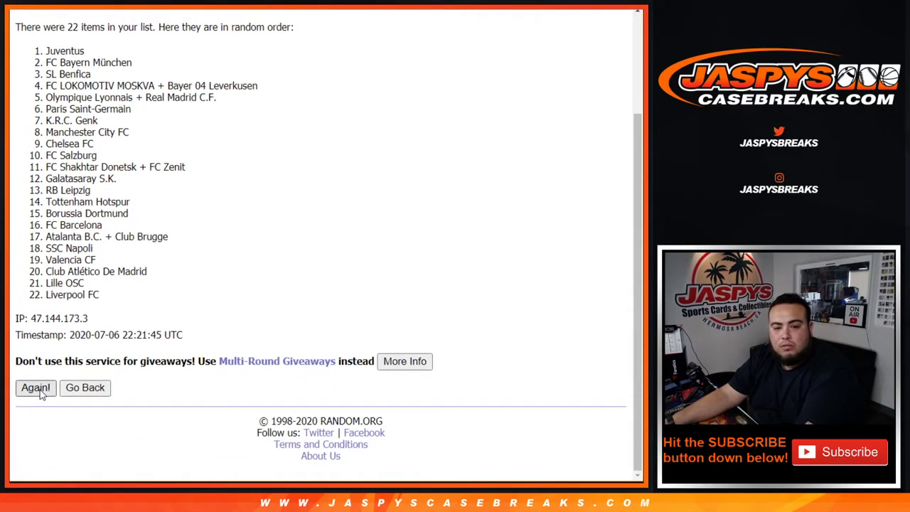
click(35, 387)
click(40, 389)
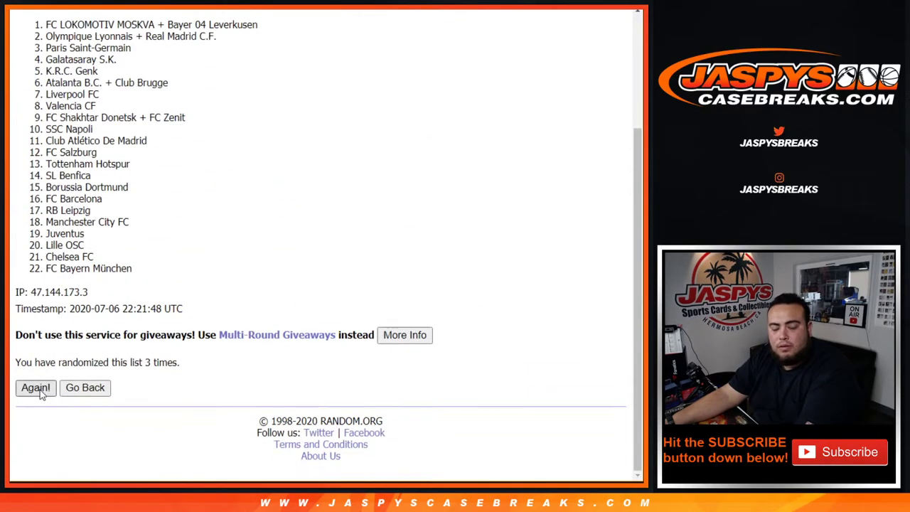
click(40, 390)
click(40, 390)
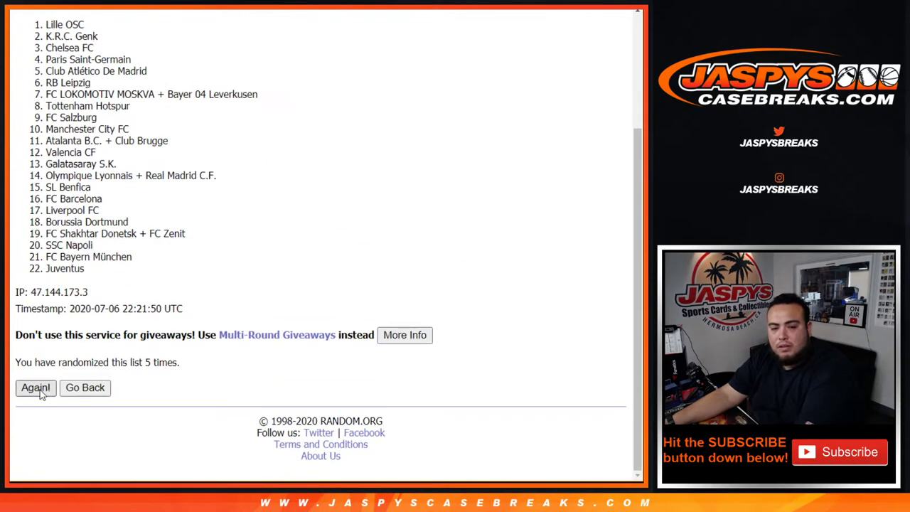
click(36, 387)
drag(134, 362, 223, 355)
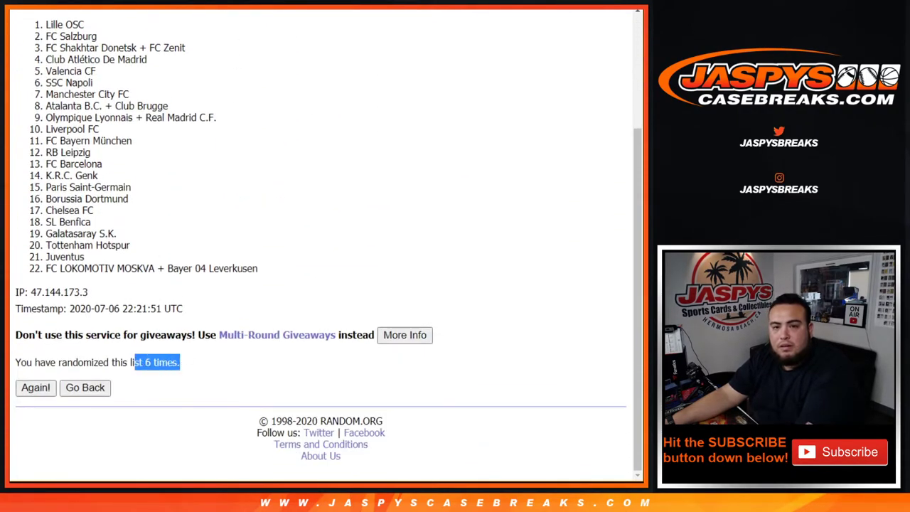
Step: Copy all 22 randomized clubs into column B of the spreadsheet, starting at B1 beside the customer names
click(268, 8)
key(ctrl+Tab)
drag(26, 176, 265, 272)
key(ctrl+c)
scroll(218, 182, down, 1)
scroll(209, 254, down, 3)
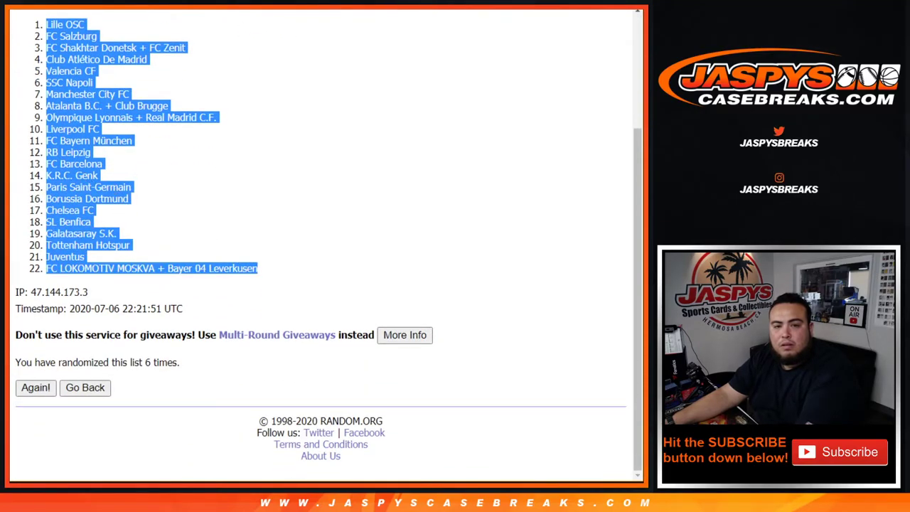
key(ctrl+Tab)
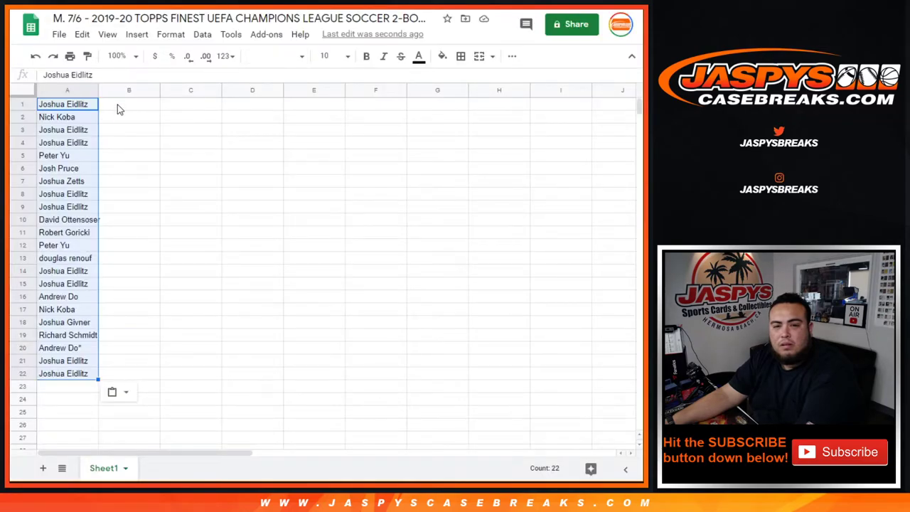
click(117, 105)
key(ctrl+v)
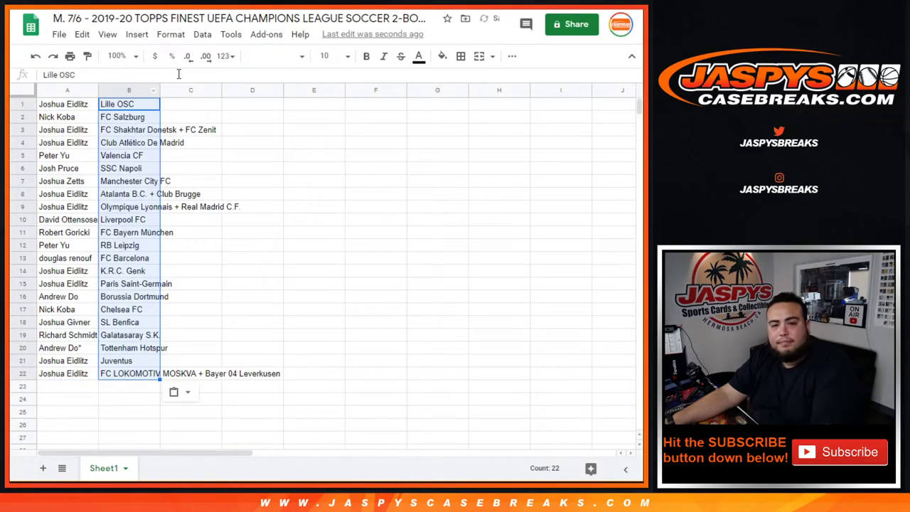
Step: Set the whole sheet's font size to 14 and fit the column widths to their contents
click(28, 90)
click(329, 56)
click(329, 216)
double_click(98, 90)
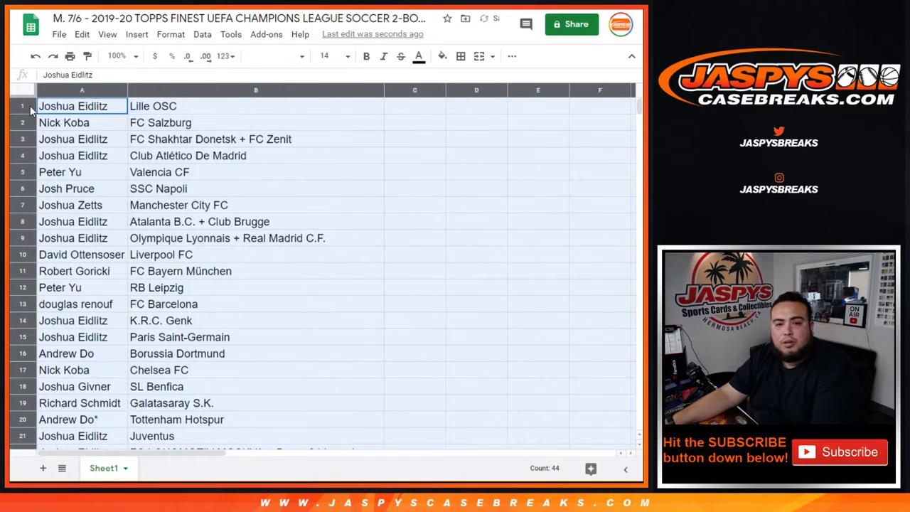
Step: Go through the customer and club pairings one row at a time, from row 1 to row 22
click(22, 107)
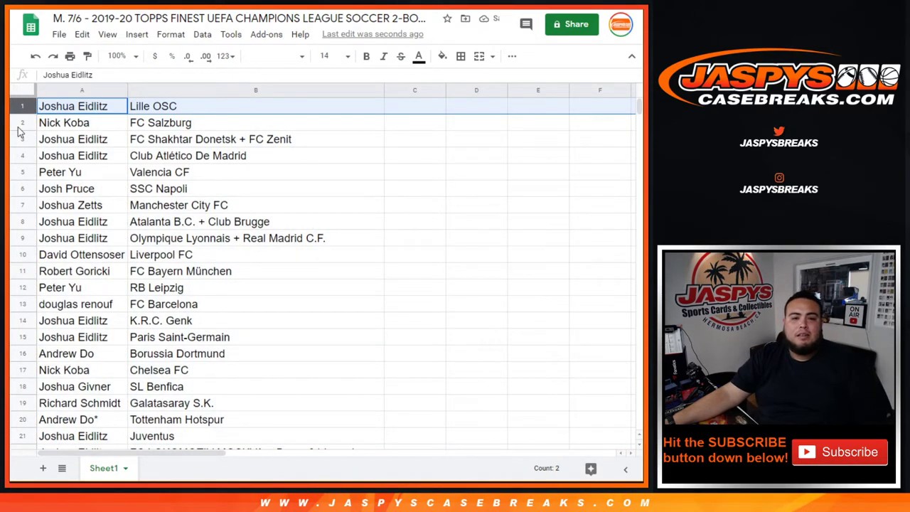
click(23, 122)
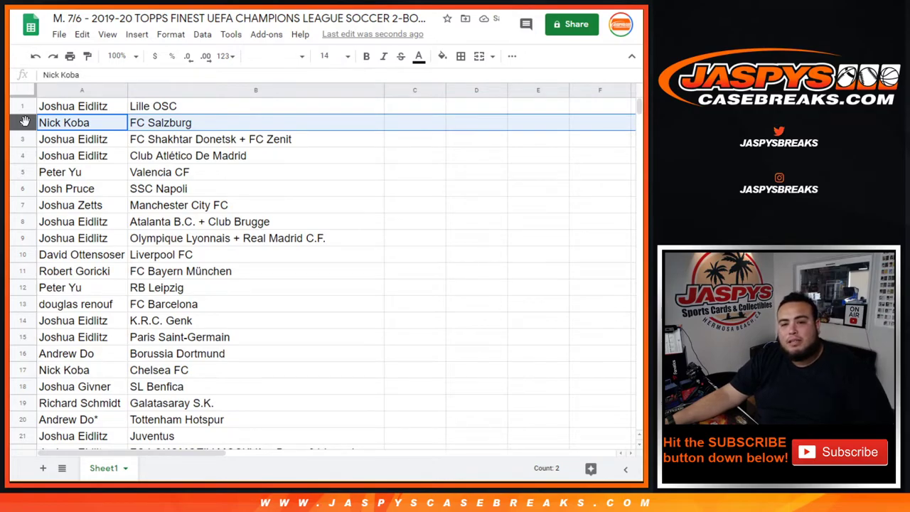
click(30, 138)
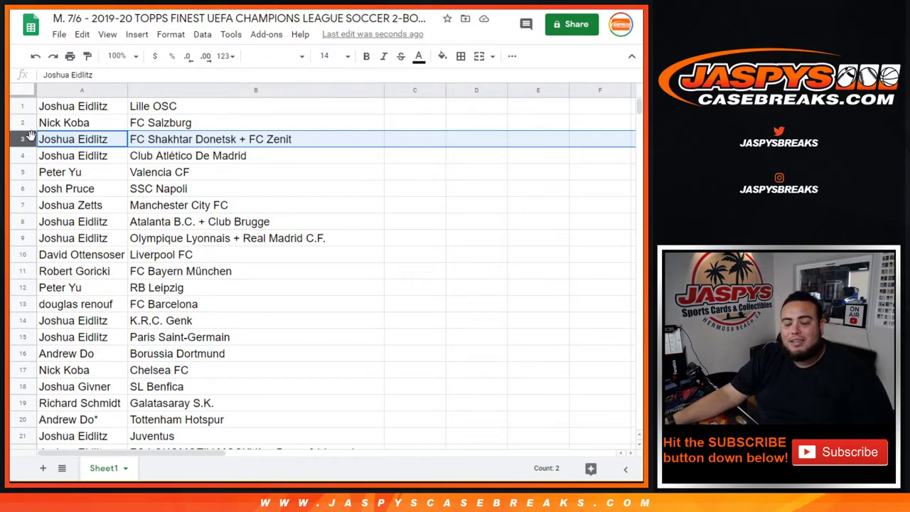
click(23, 154)
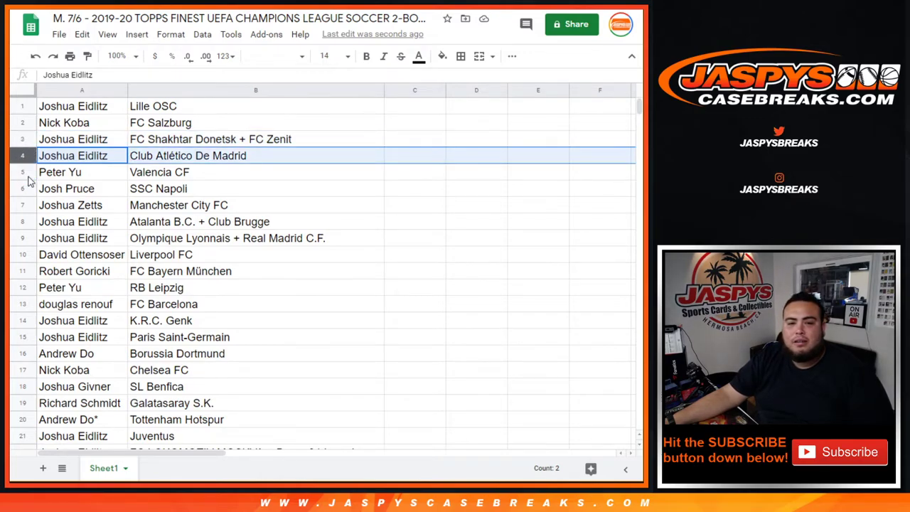
click(26, 172)
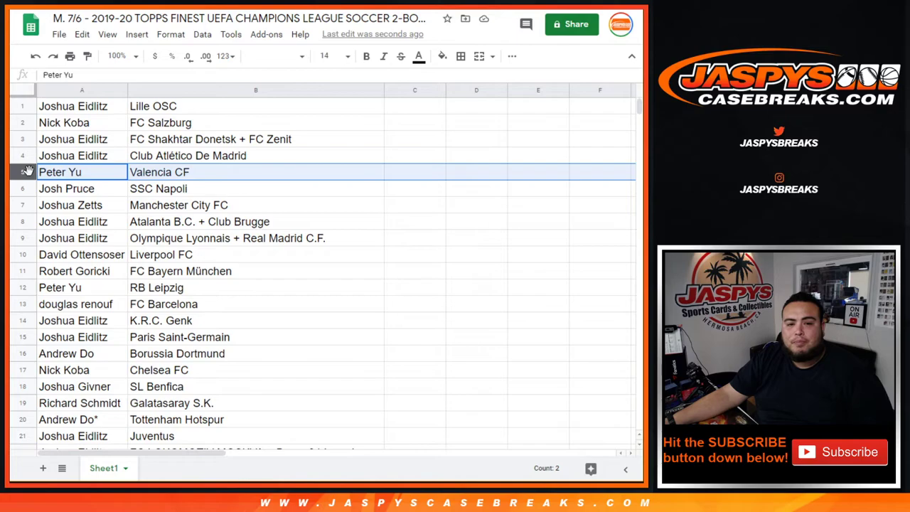
click(24, 188)
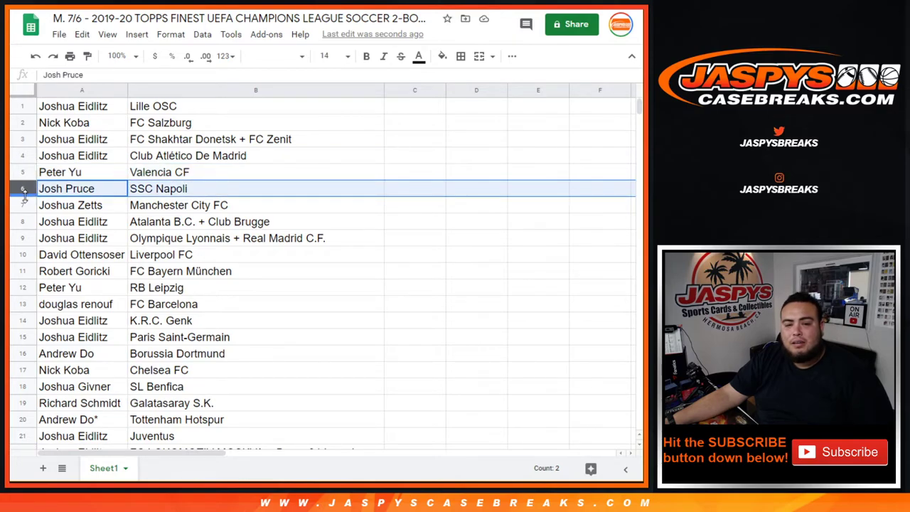
click(23, 200)
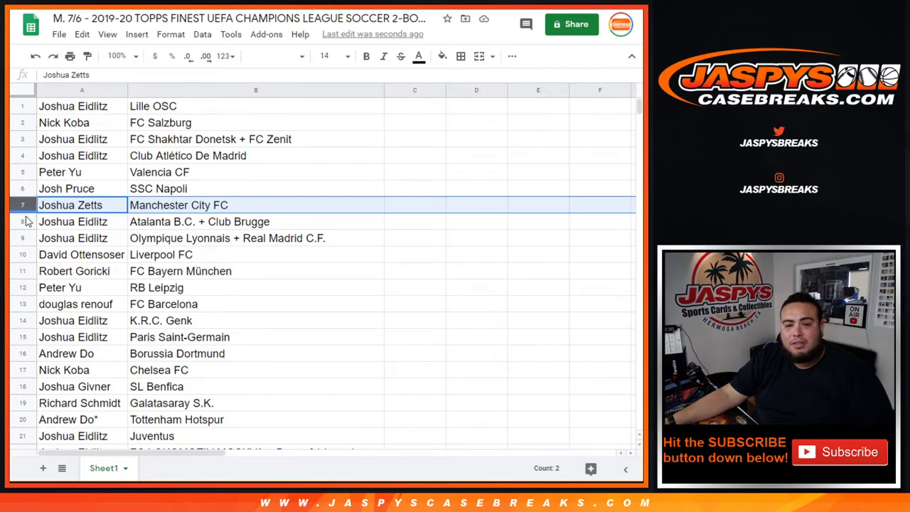
click(24, 218)
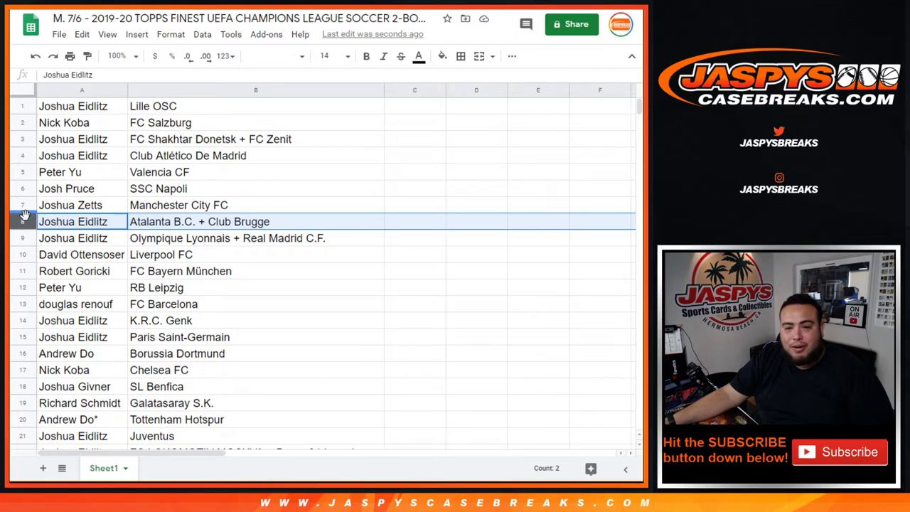
click(250, 226)
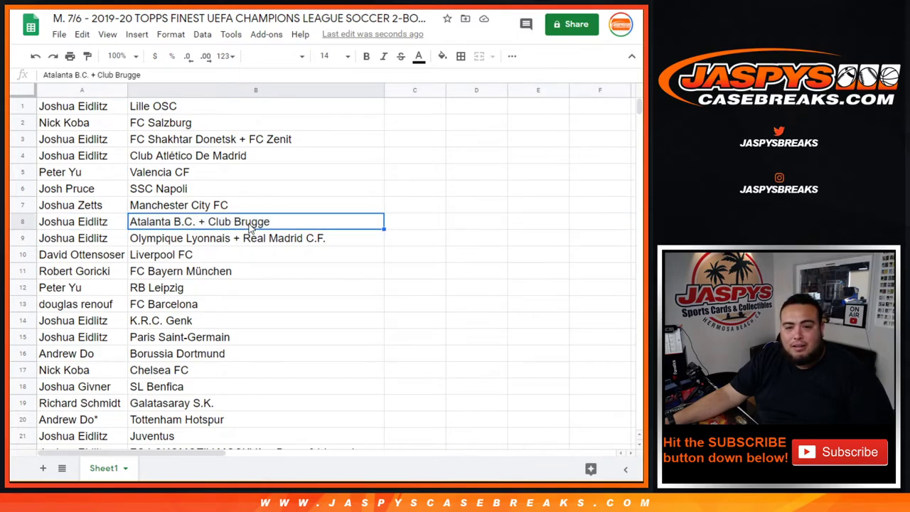
click(28, 234)
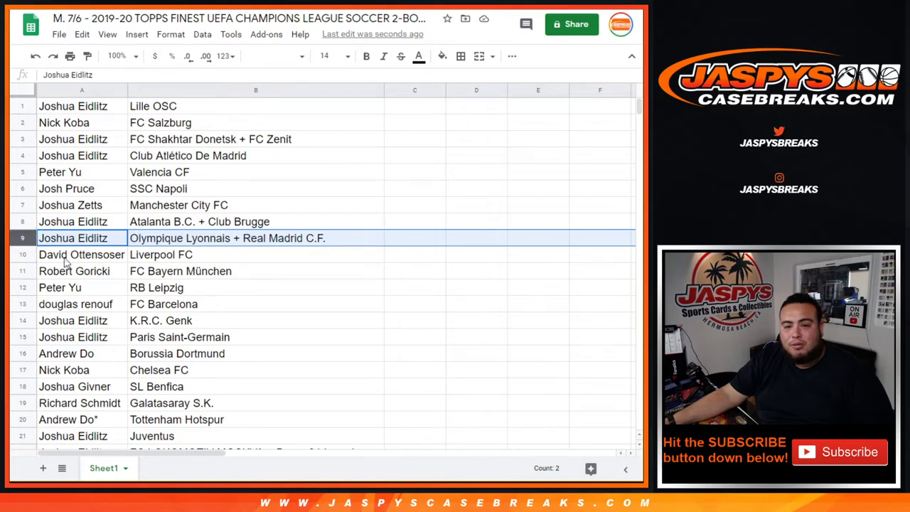
click(22, 252)
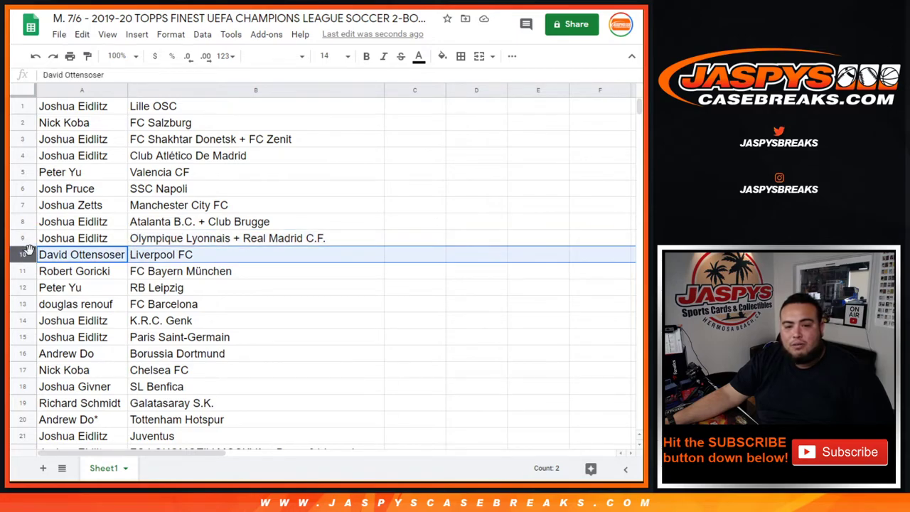
click(27, 268)
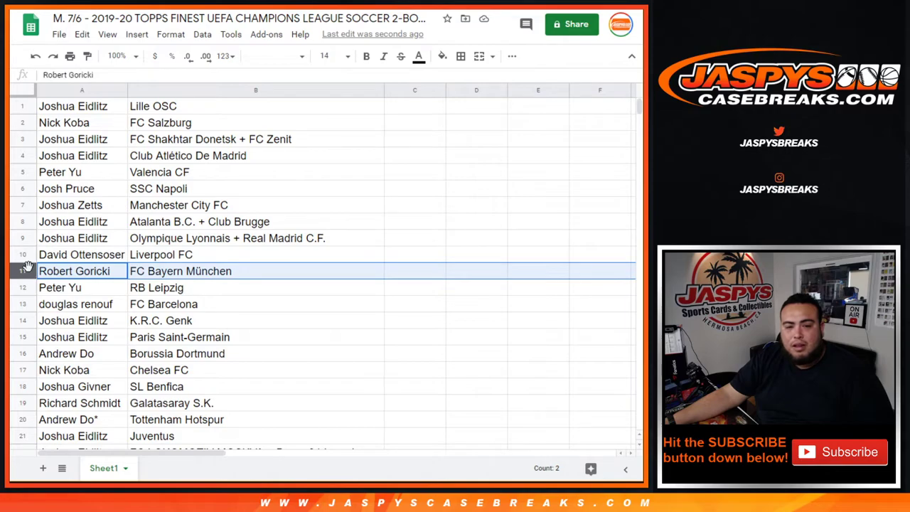
click(24, 288)
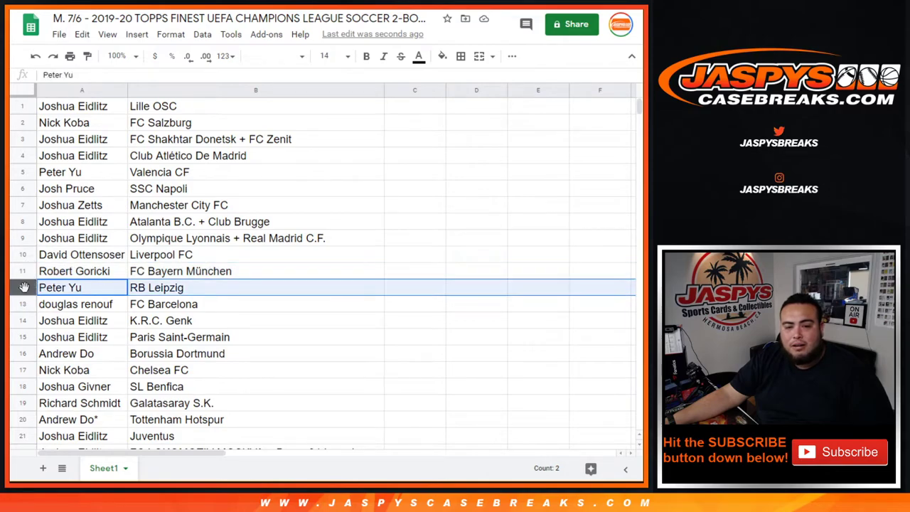
click(25, 304)
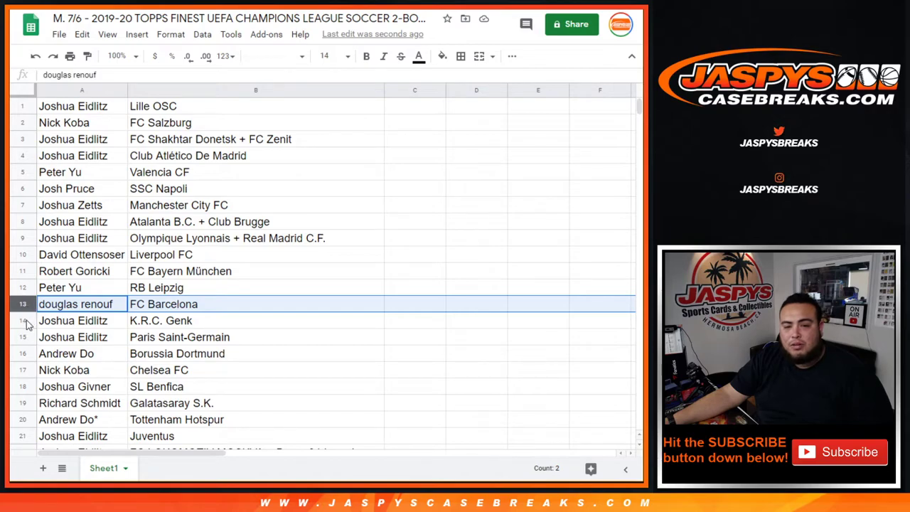
click(24, 320)
scroll(275, 249, down, 2)
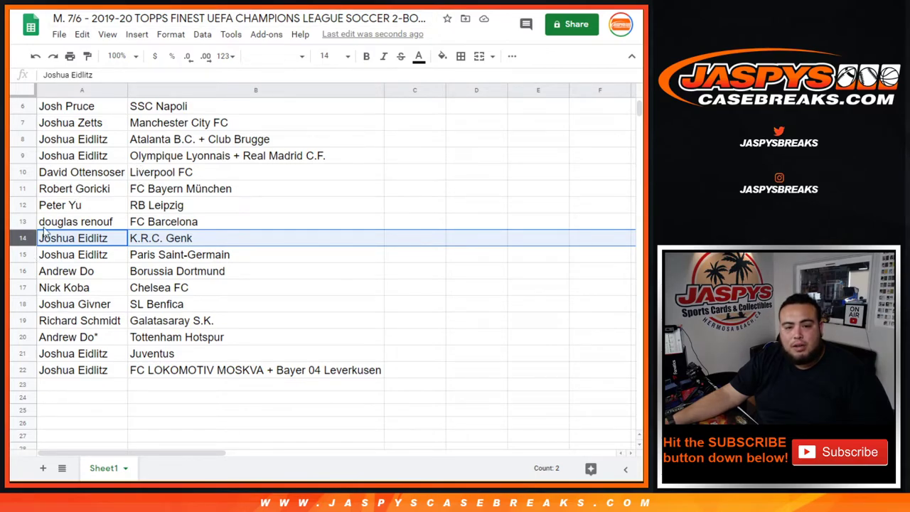
click(22, 254)
click(21, 270)
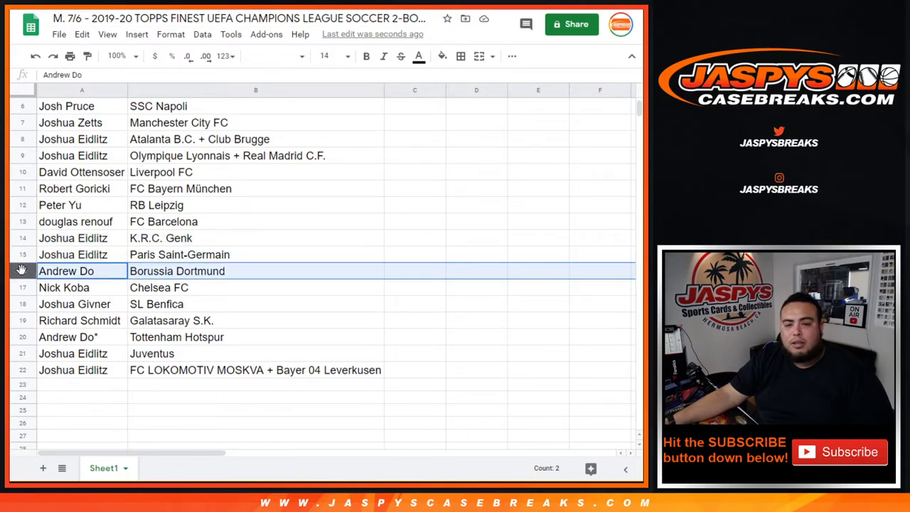
click(25, 286)
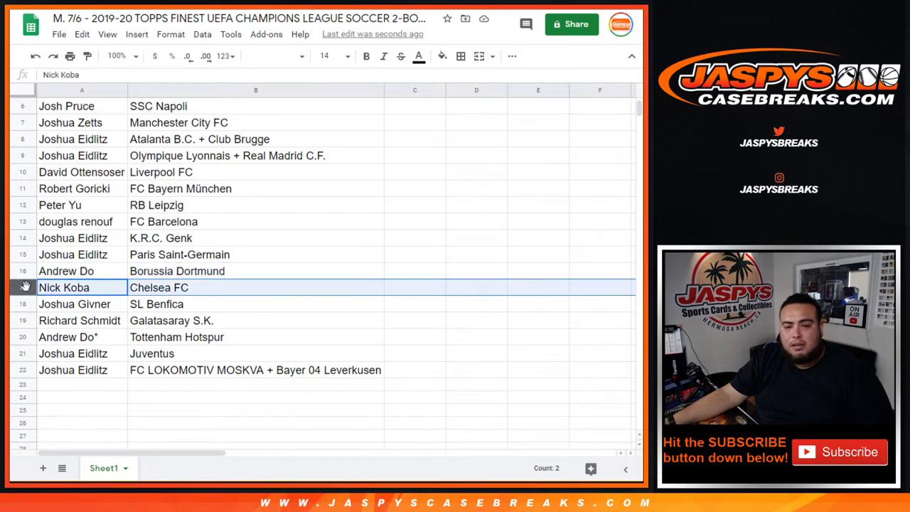
click(23, 303)
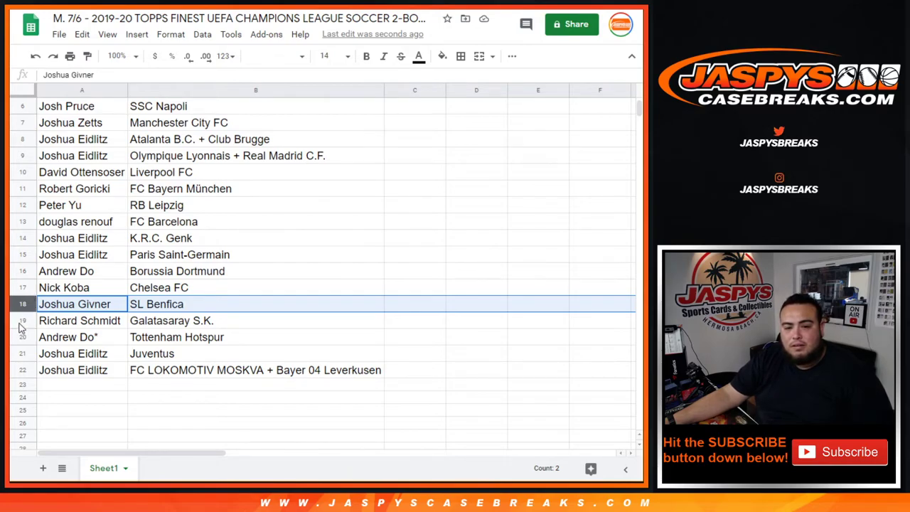
click(20, 321)
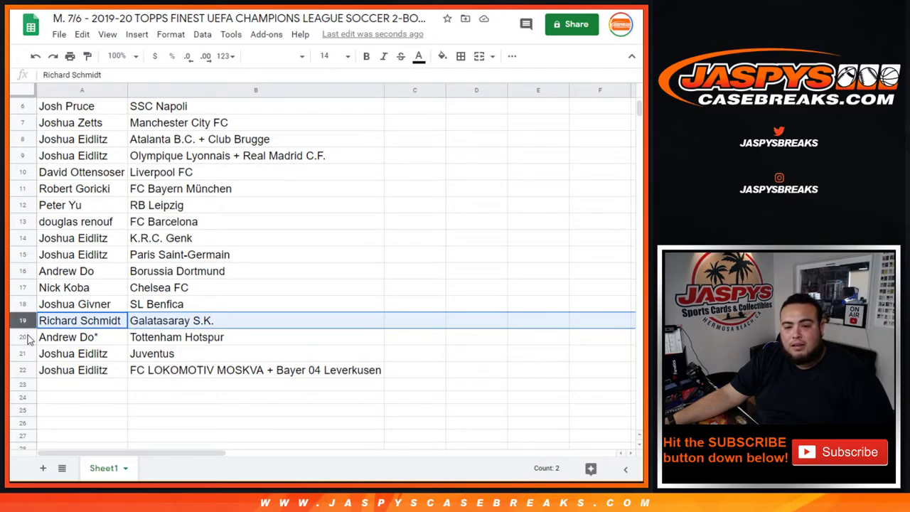
click(27, 338)
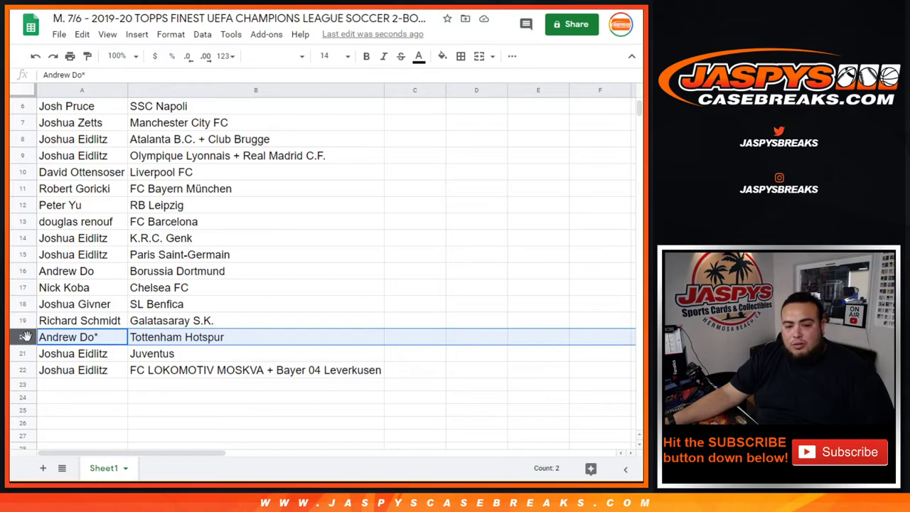
click(27, 354)
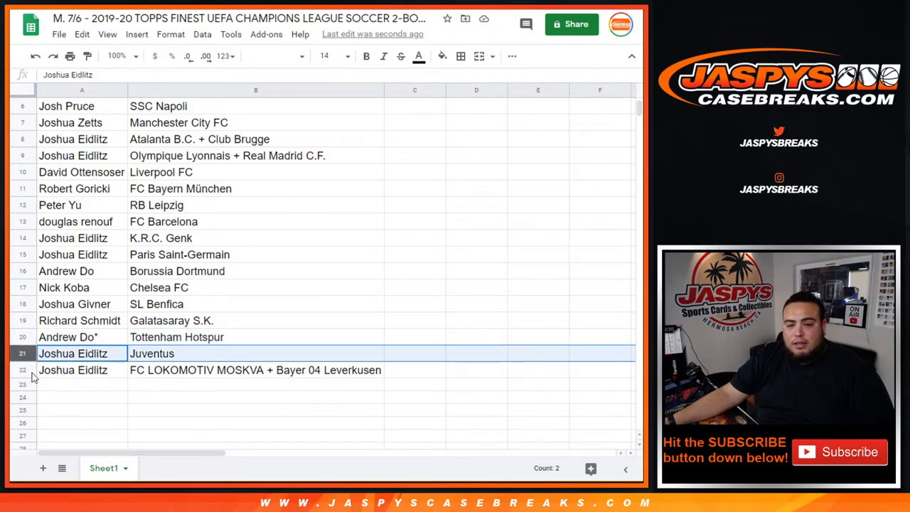
click(28, 370)
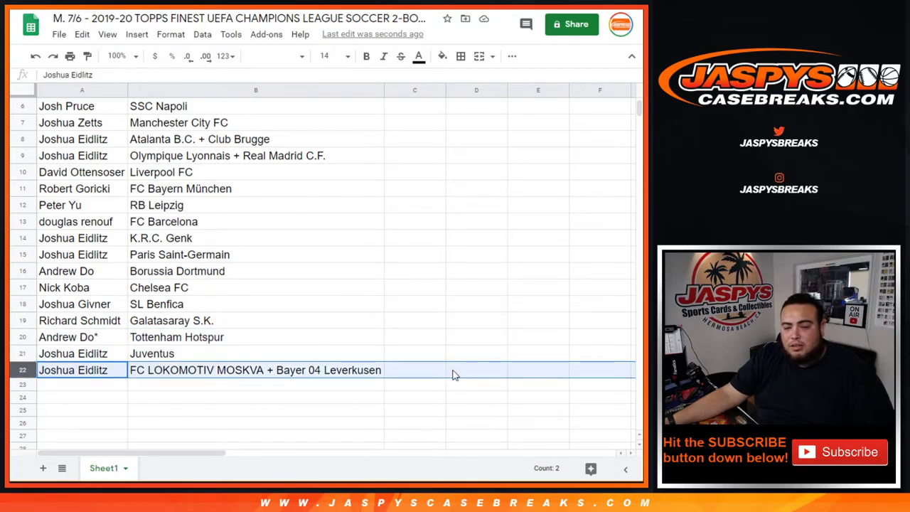
Step: Sort the sheet alphabetically A → Z by the clubs in column B
scroll(382, 344, up, 2)
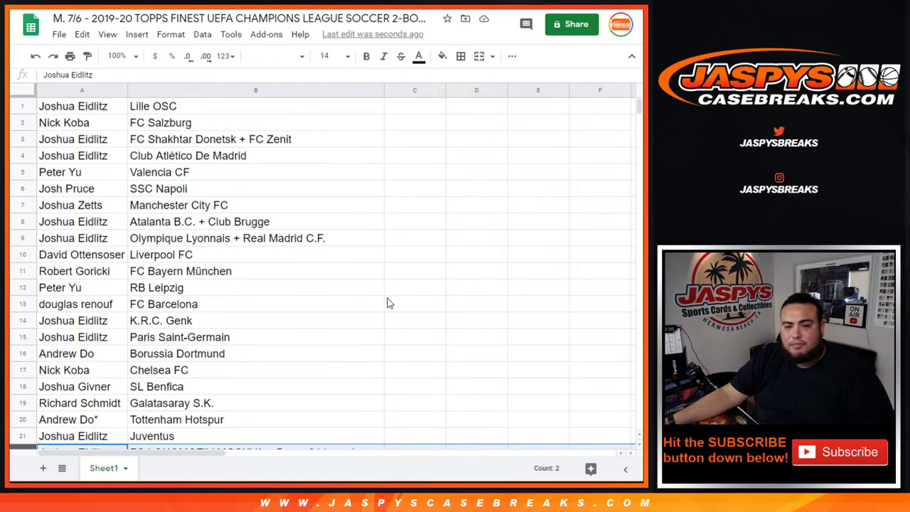
click(377, 91)
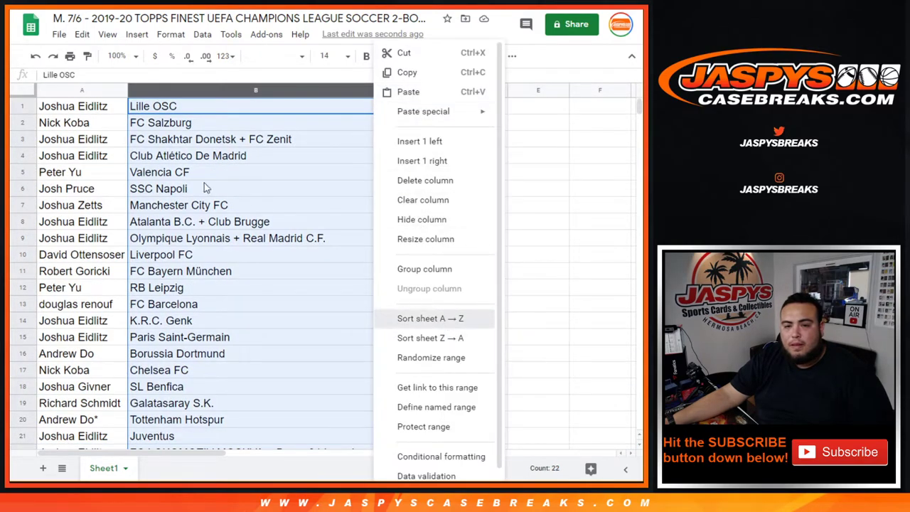
click(430, 318)
Step: Apply borders around all the cells of the pairings table, A1:B22
drag(71, 106, 229, 263)
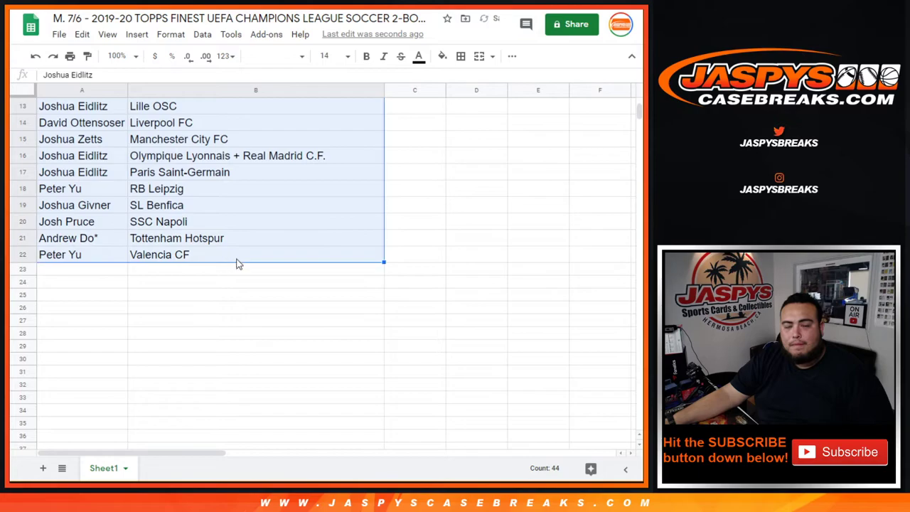
scroll(284, 227, up, 4)
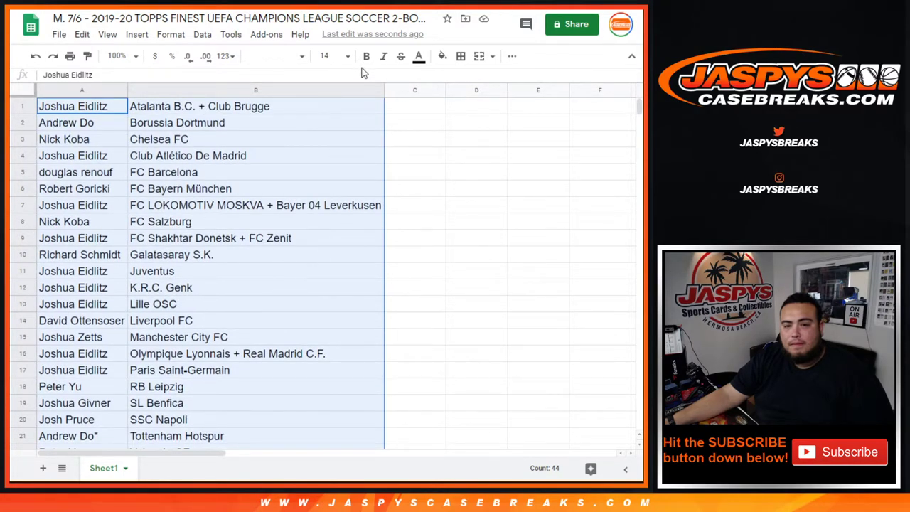
click(443, 56)
click(461, 56)
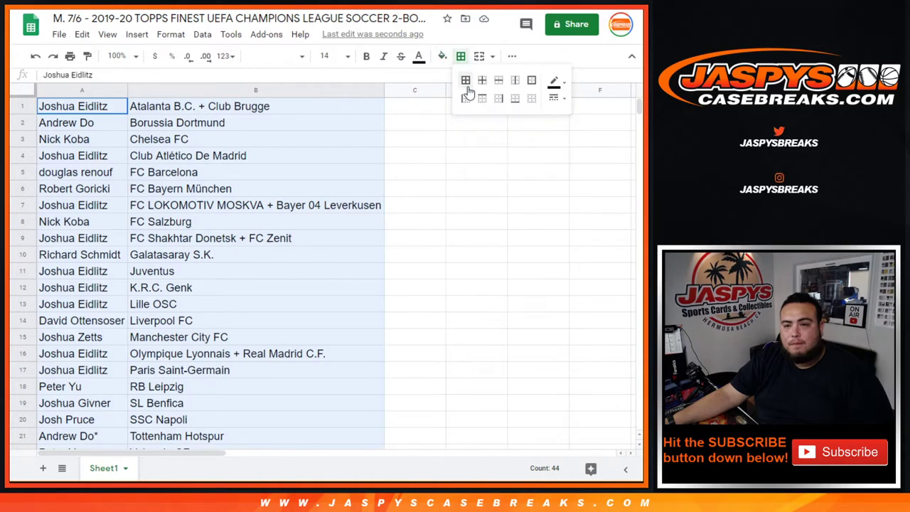
click(486, 81)
Step: Center the names and clubs horizontally in the pairings table and deselect it
click(512, 56)
click(331, 78)
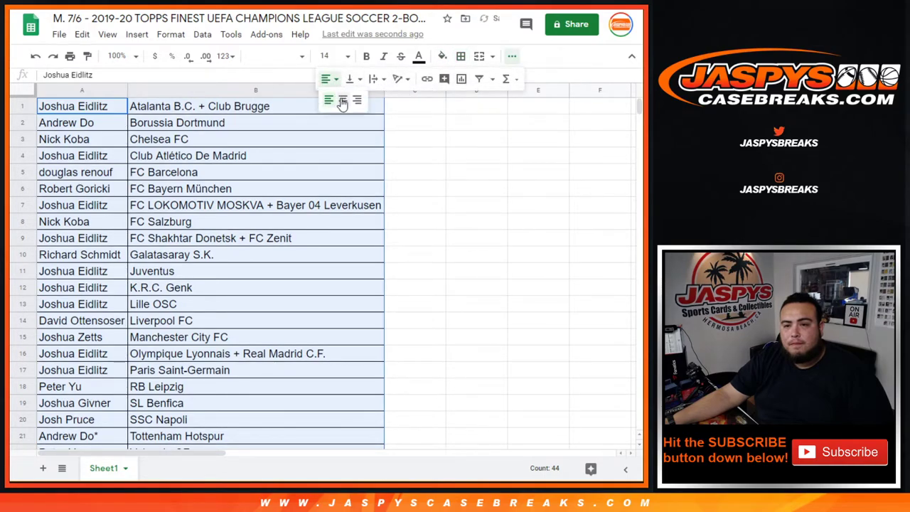
click(341, 100)
scroll(486, 197, down, 3)
scroll(486, 197, up, 3)
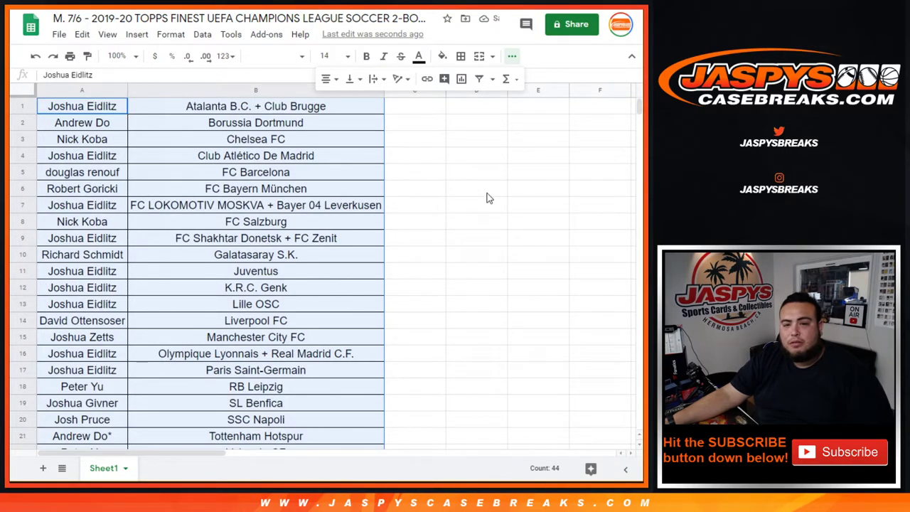
click(487, 192)
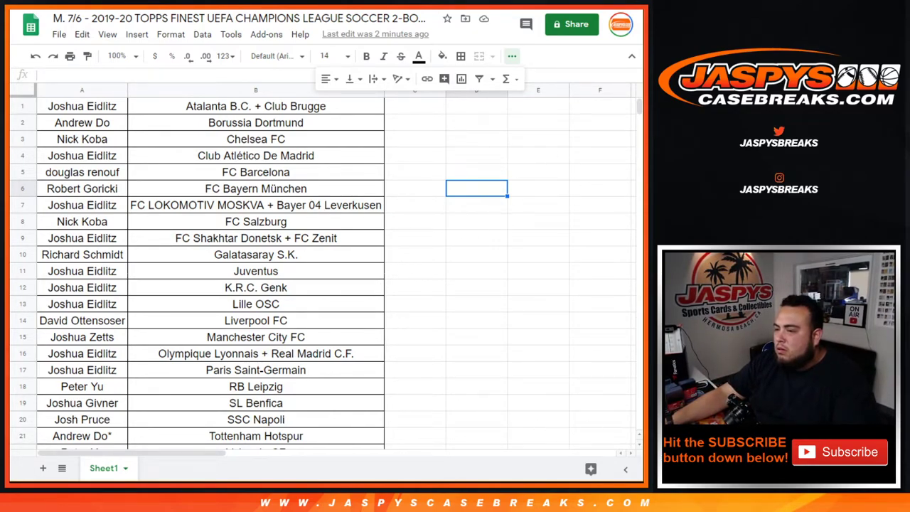
Step: Print one copy of all pages of the pairings sheet on the Samsung M2020 Series printer
click(69, 57)
click(558, 171)
click(519, 325)
click(510, 369)
click(606, 23)
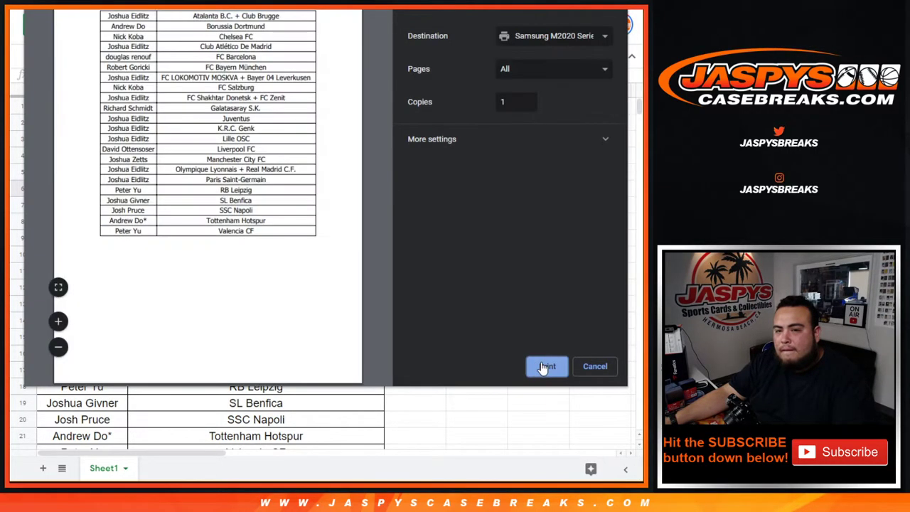
click(545, 366)
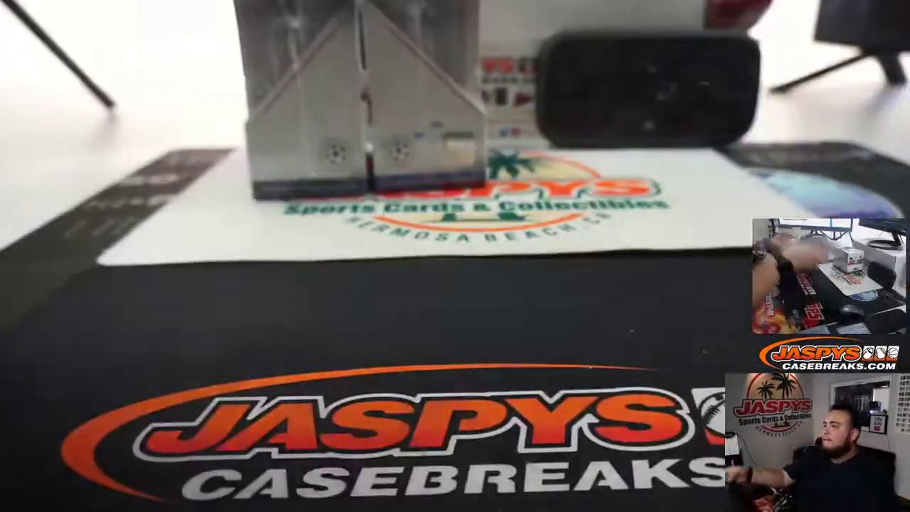